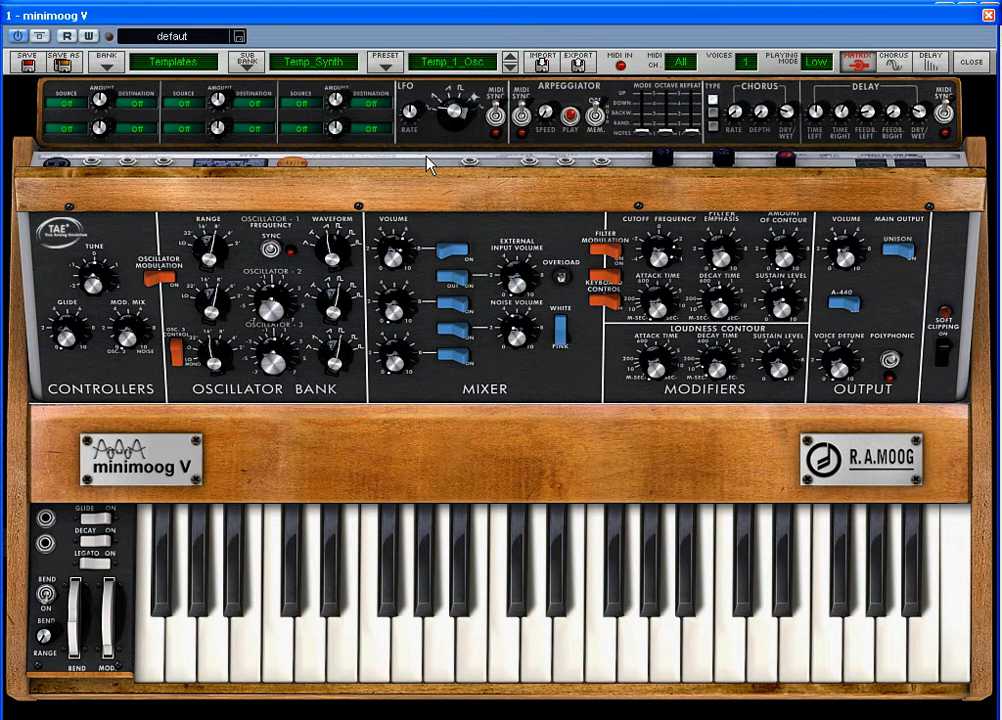
# Close the synth's extended upper section above the wooden panel
pyautogui.click(533, 190)
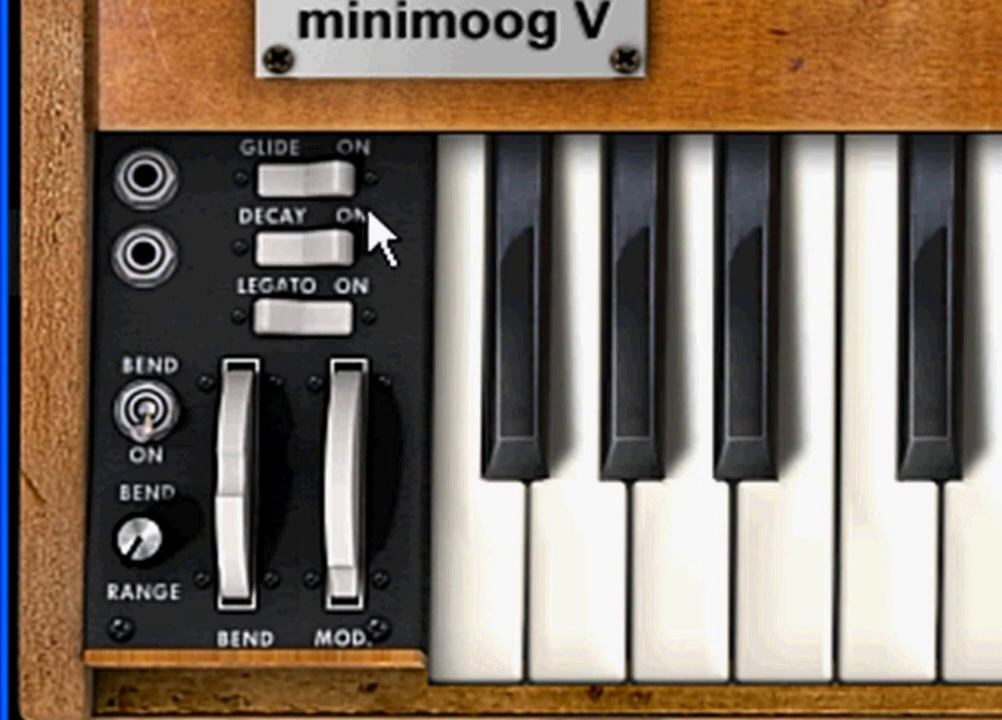
# Plug cables into the two pedal jacks beside the Glide and Decay switches and unplug them again
pyautogui.click(150, 185)
pyautogui.click(143, 250)
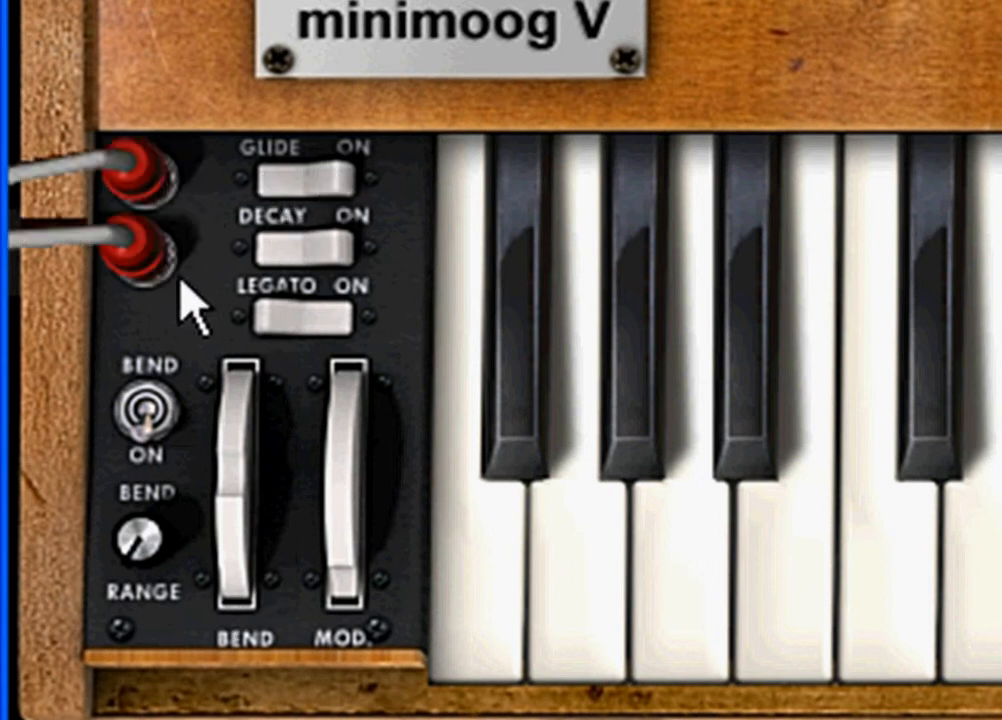
pyautogui.click(143, 181)
pyautogui.click(150, 250)
pyautogui.click(155, 186)
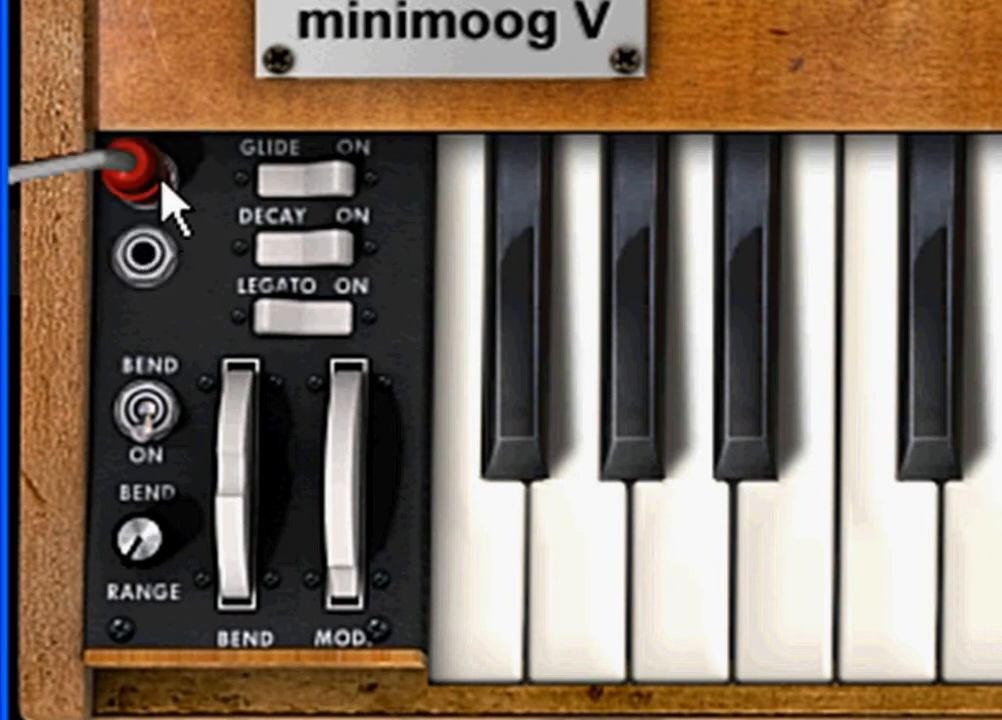
pyautogui.click(150, 255)
pyautogui.click(148, 180)
pyautogui.click(140, 255)
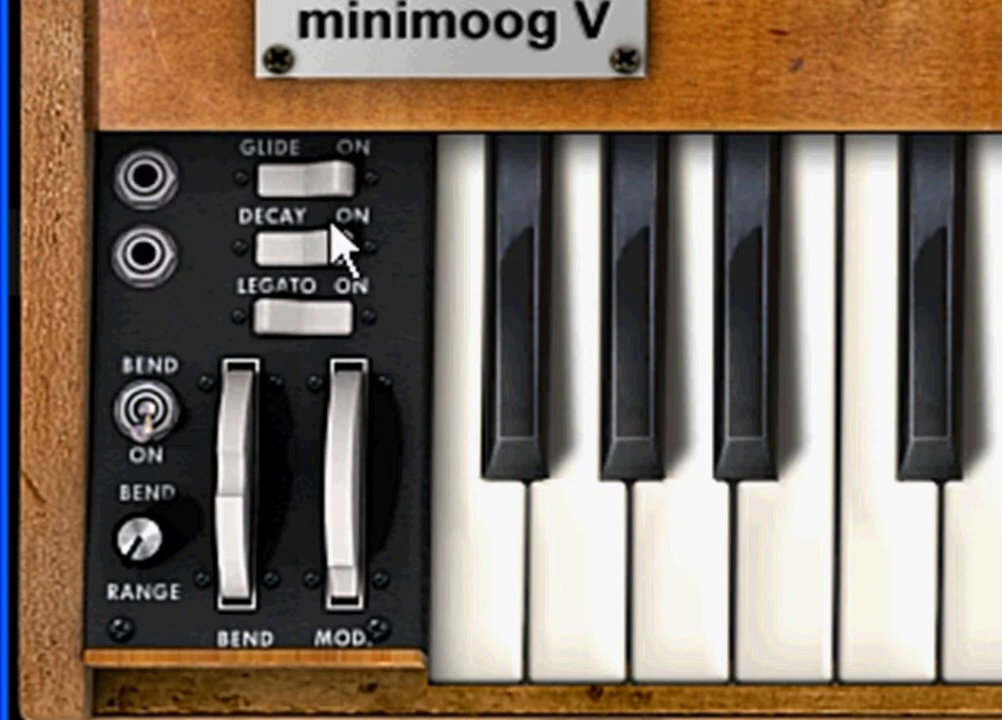
# Test the Glide and Decay switches with cables plugged into their pedal jacks, and unplug both cables
pyautogui.click(150, 180)
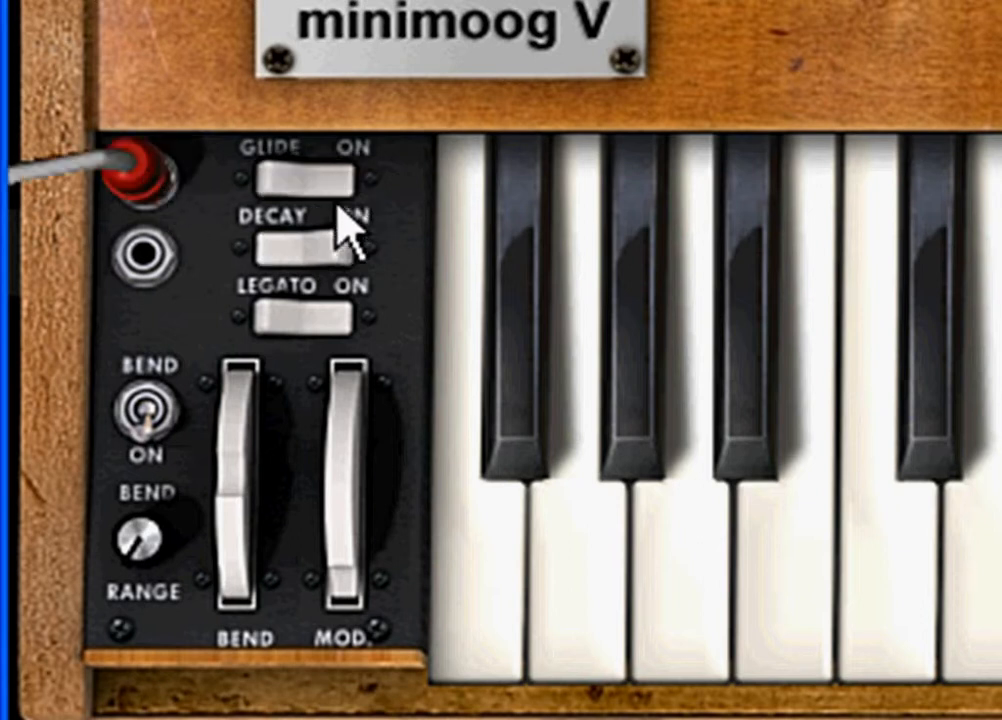
pyautogui.click(288, 172)
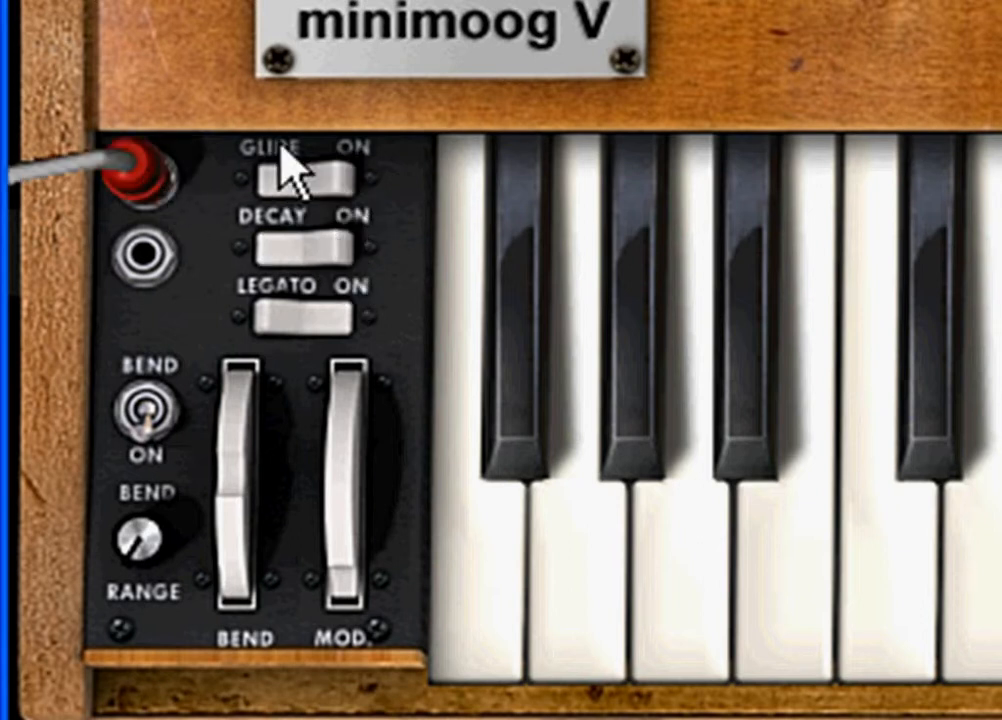
pyautogui.click(312, 236)
pyautogui.click(152, 252)
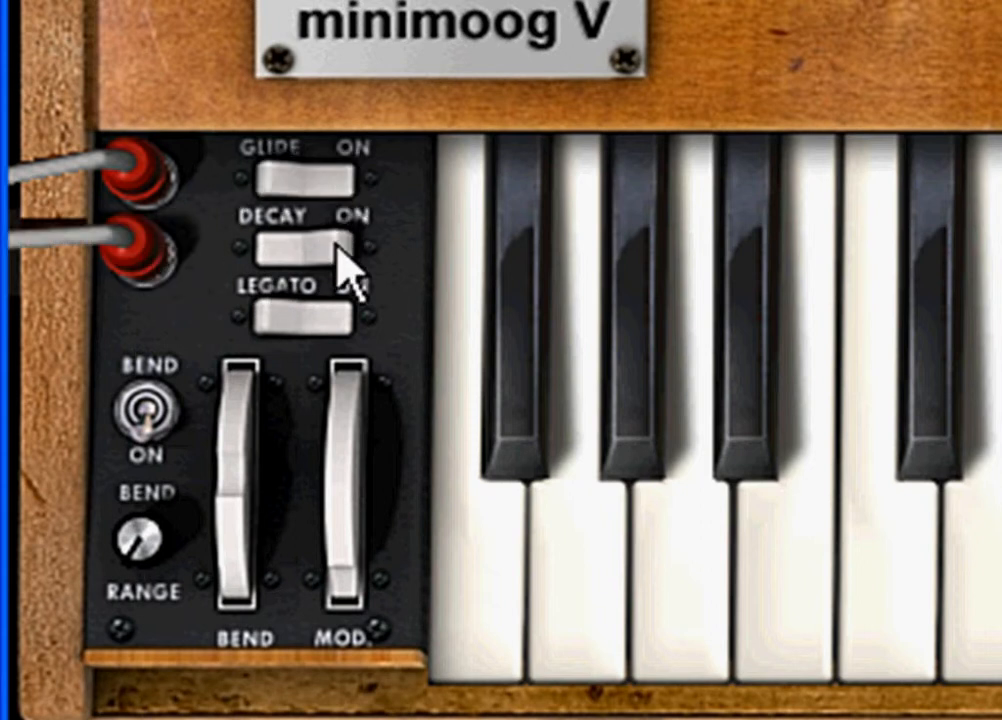
pyautogui.click(333, 180)
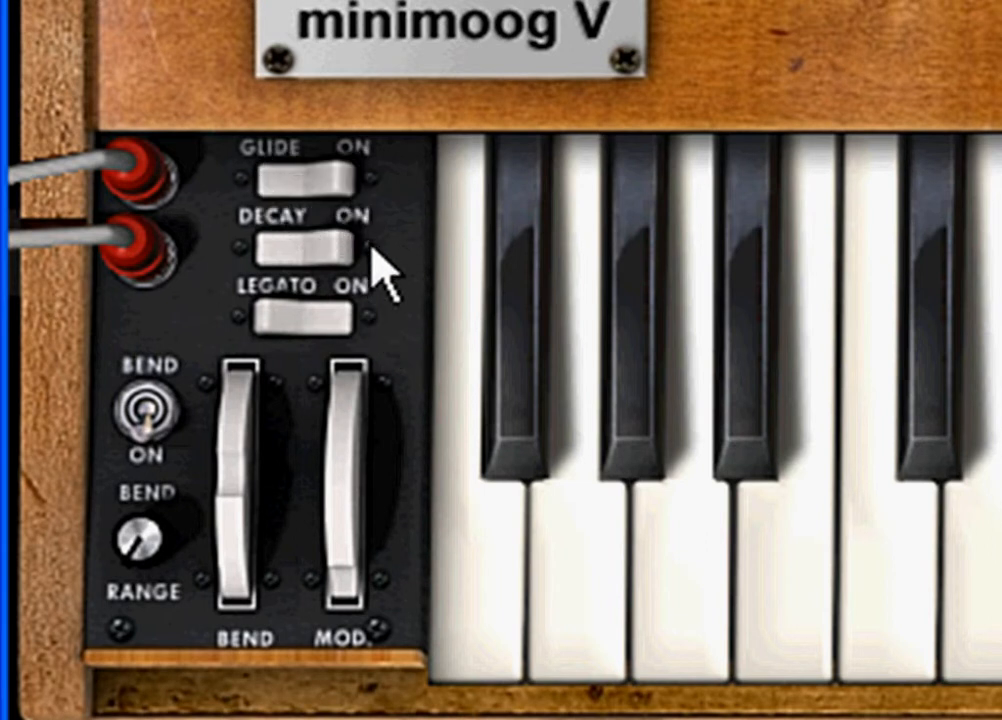
pyautogui.click(142, 172)
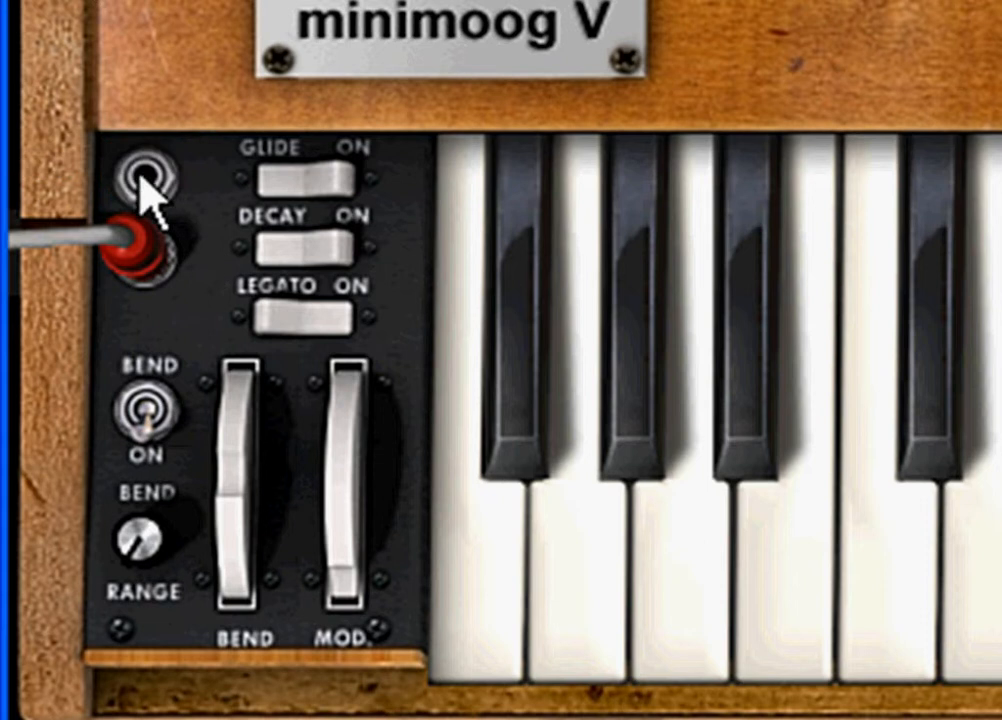
pyautogui.click(140, 250)
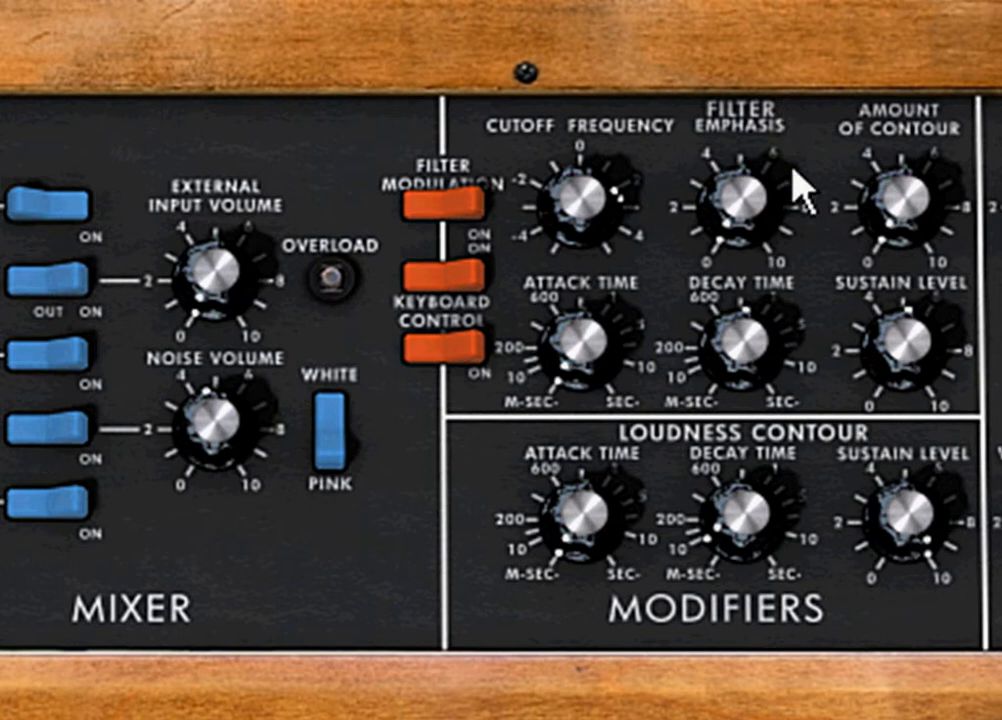
# Raise the filter Emphasis to 7.58 and on to its maximum of 10
pyautogui.moveTo(769, 193)
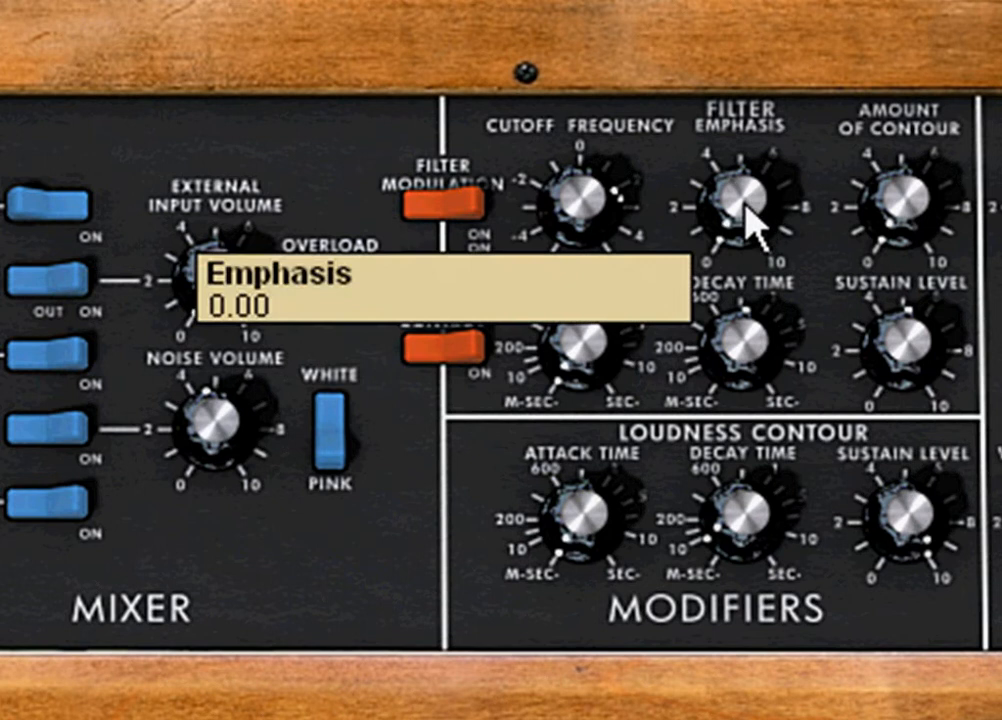
pyautogui.moveTo(748, 205); pyautogui.dragTo(777, 42)
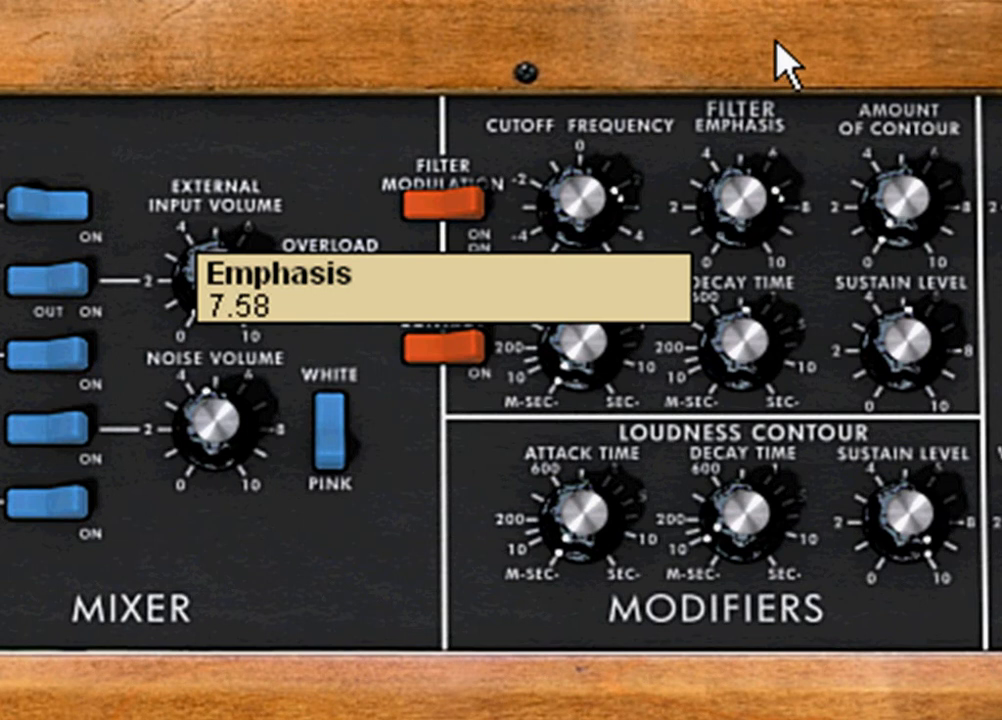
pyautogui.moveTo(776, 42); pyautogui.dragTo(778, 40)
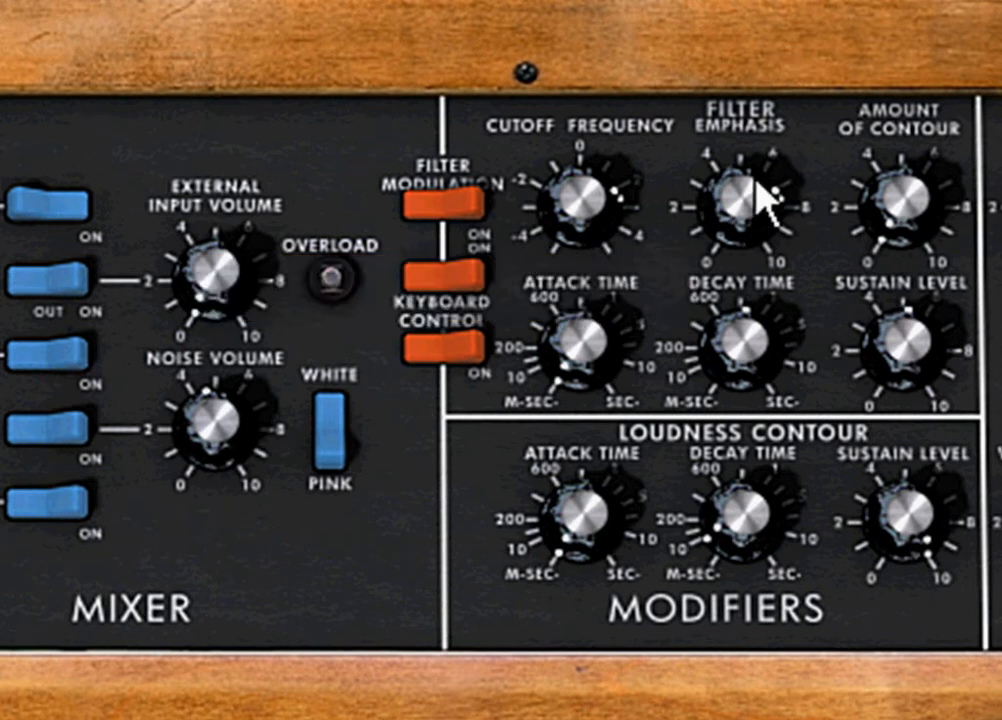
pyautogui.moveTo(750, 195); pyautogui.dragTo(746, 186)
pyautogui.moveTo(754, 185)
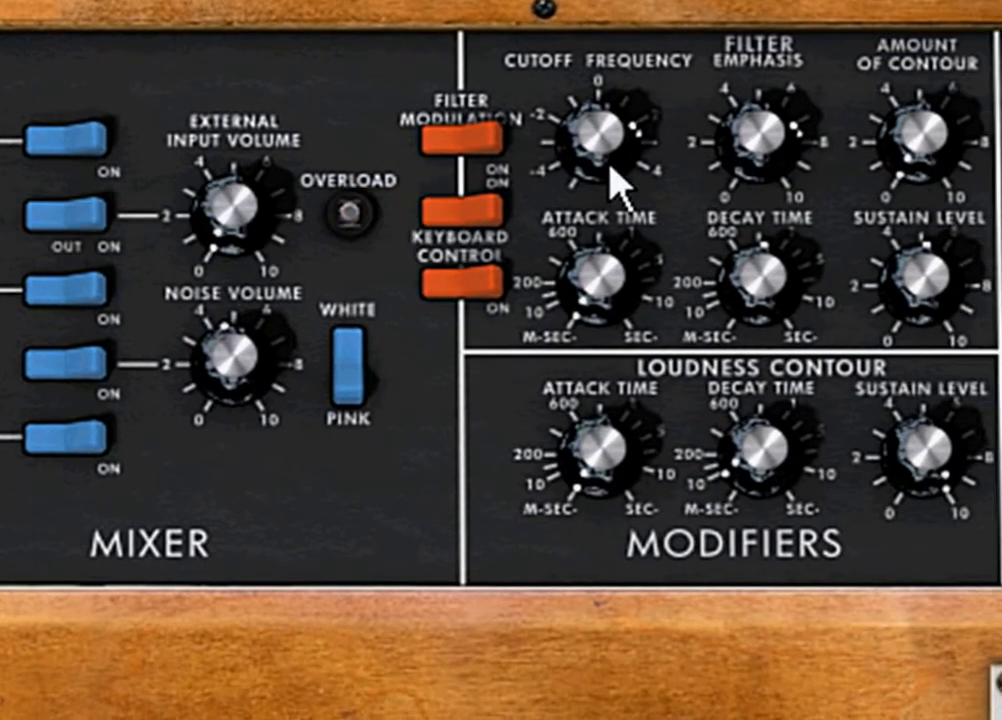
pyautogui.moveTo(602, 158)
pyautogui.moveTo(774, 157); pyautogui.dragTo(774, 85)
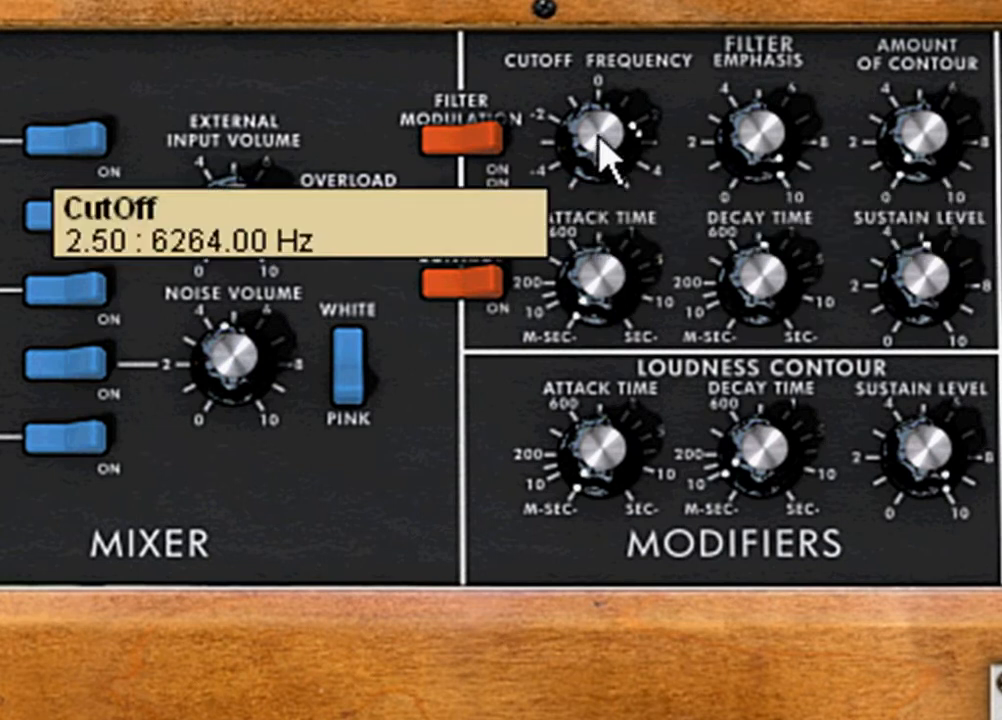
# Lower the filter cutoff frequency to just below 0 and set the general output level to 7.95 dB
pyautogui.moveTo(600, 161); pyautogui.dragTo(655, 593)
pyautogui.moveTo(617, 185); pyautogui.dragTo(604, 224)
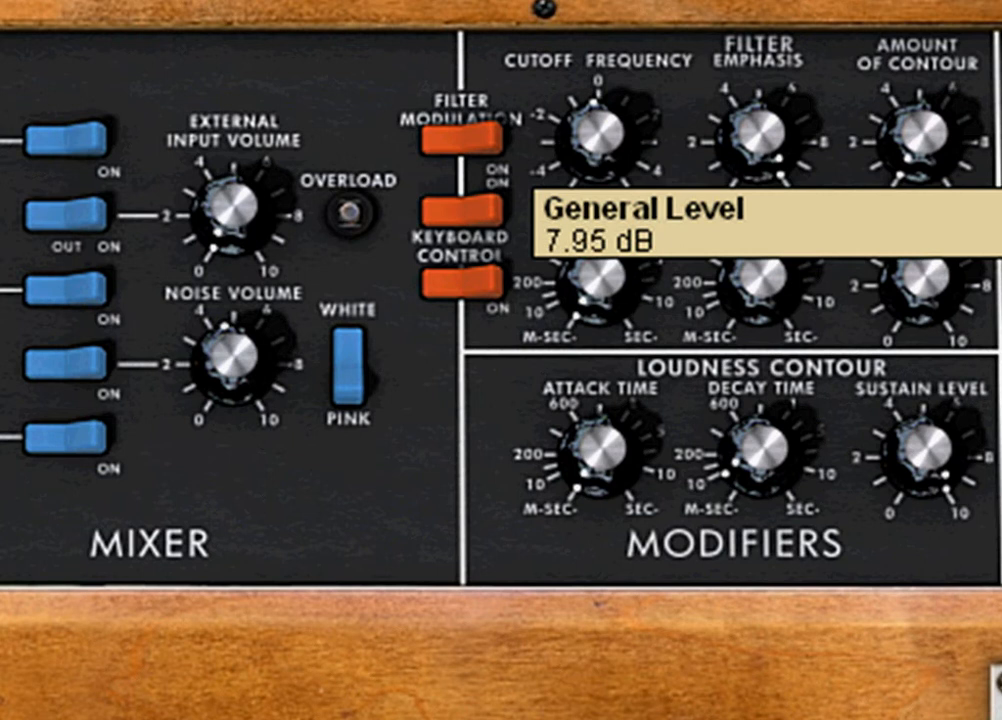
pyautogui.moveTo(559, 152); pyautogui.dragTo(618, 112)
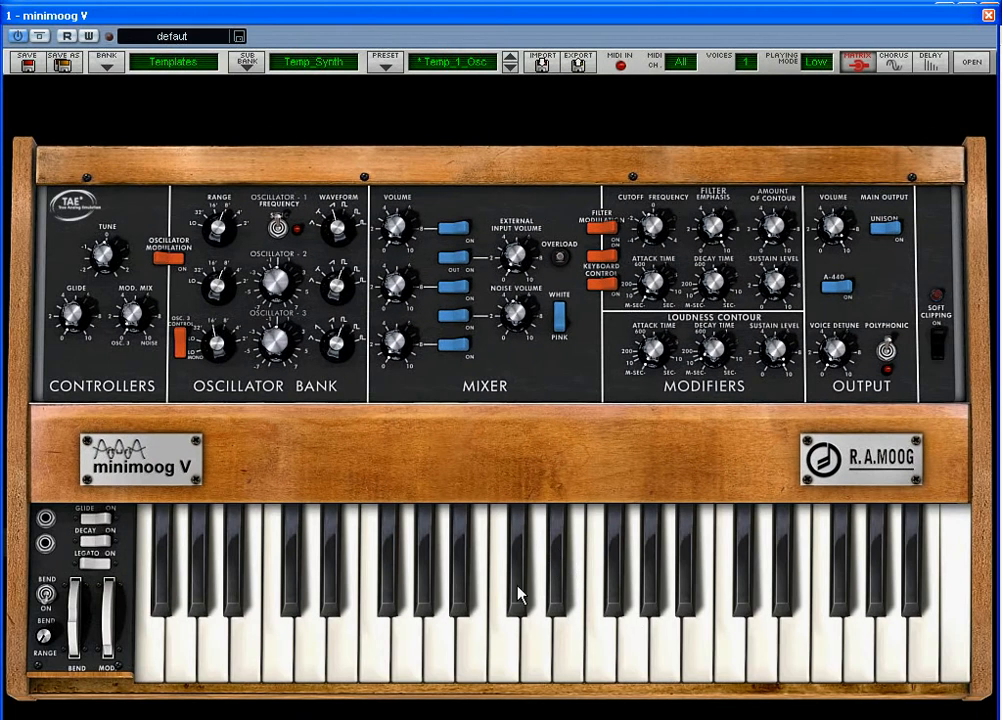
# Play a note on the on-screen keyboard and switch on the lower Keyboard Control
pyautogui.click(567, 662)
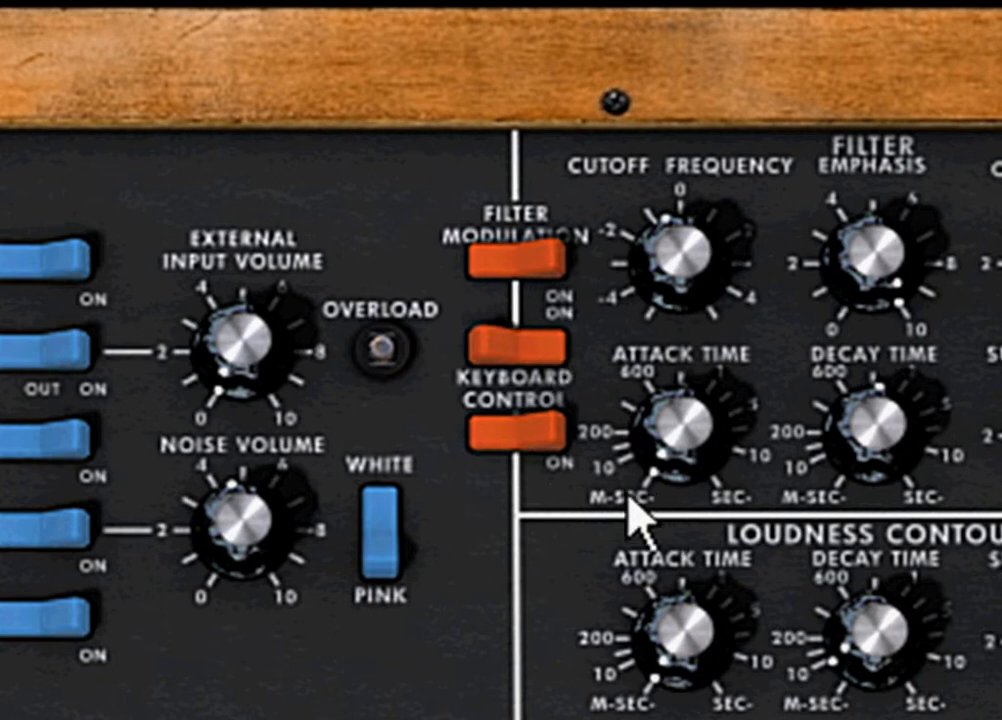
pyautogui.click(558, 450)
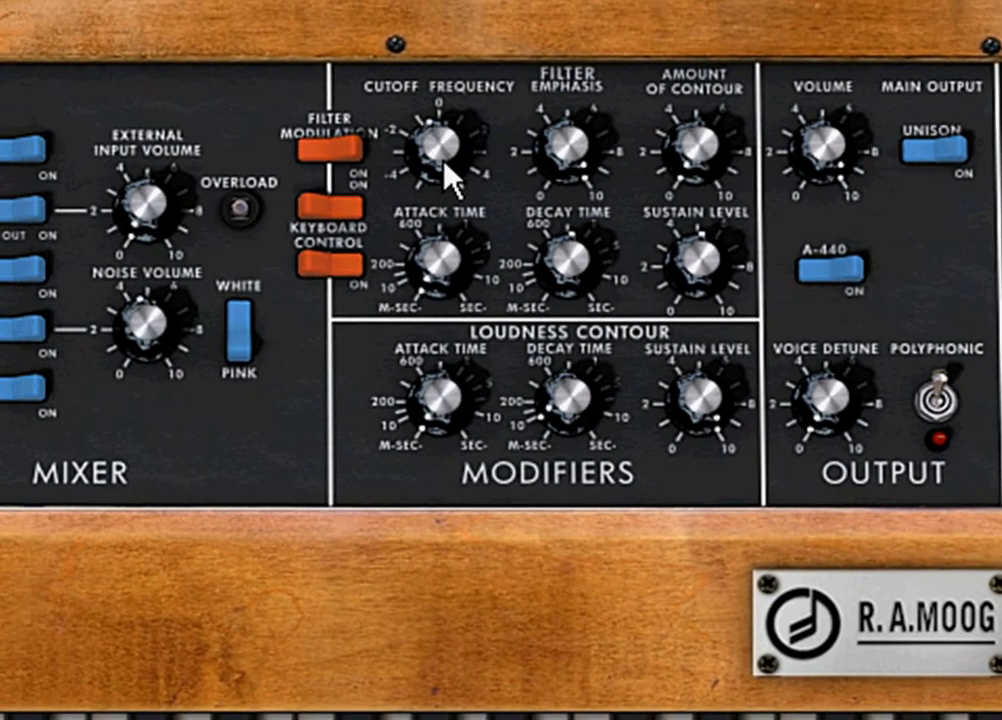
# Sweep the filter cutoff up and down, taking it to about -3.14 (118.72 Hz)
pyautogui.moveTo(445, 167); pyautogui.dragTo(428, 110)
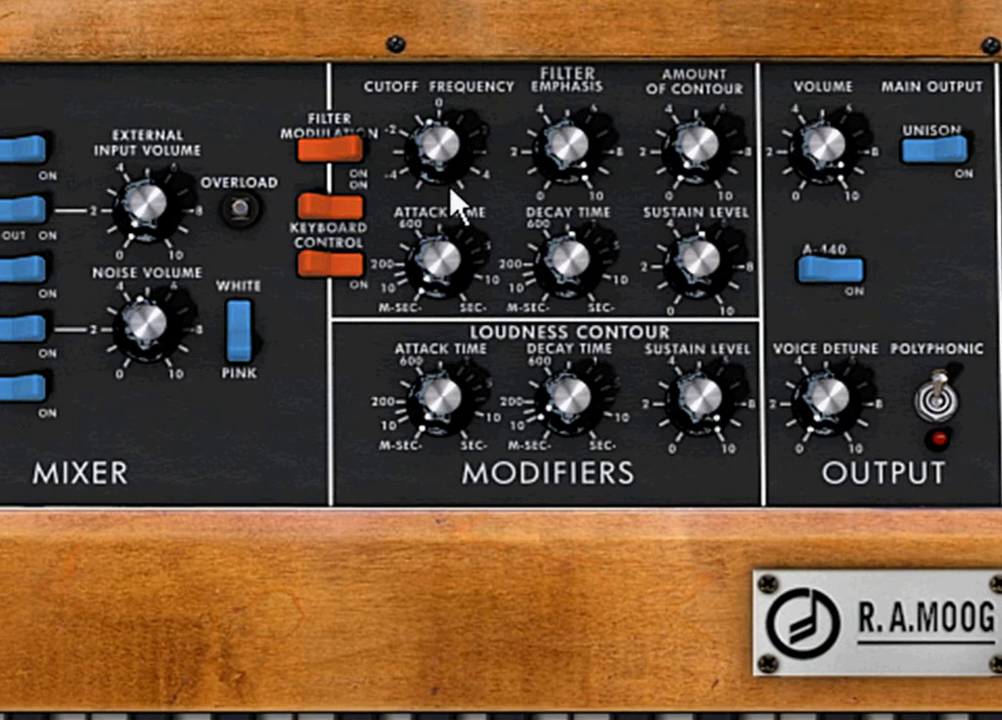
pyautogui.moveTo(441, 166); pyautogui.dragTo(425, 719)
pyautogui.moveTo(441, 152); pyautogui.dragTo(428, 228)
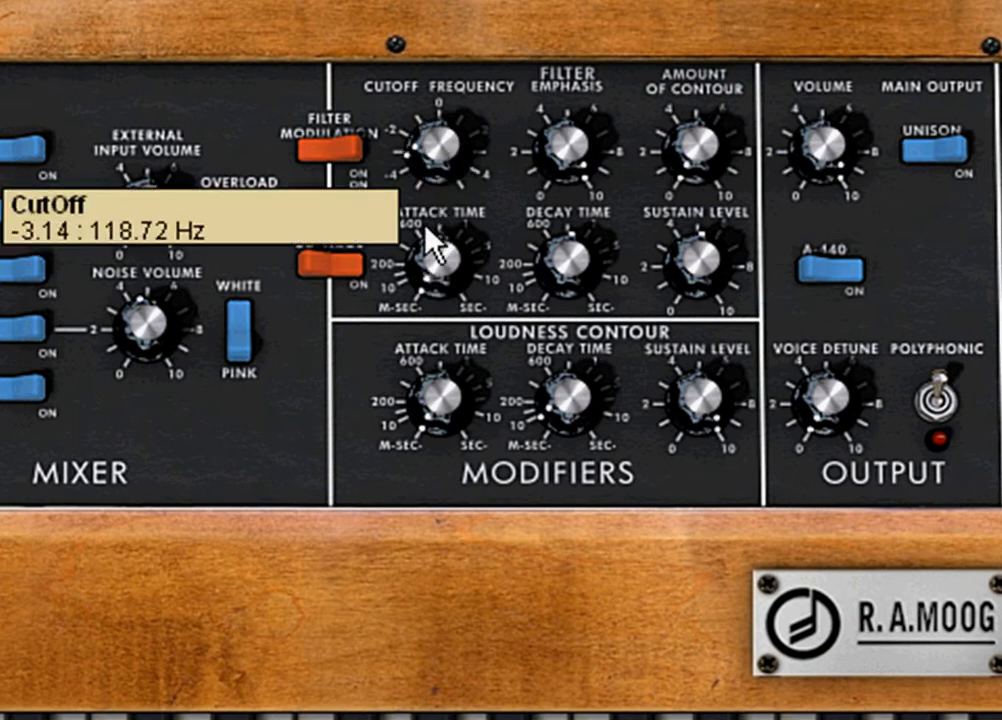
pyautogui.moveTo(428, 295); pyautogui.dragTo(380, 423)
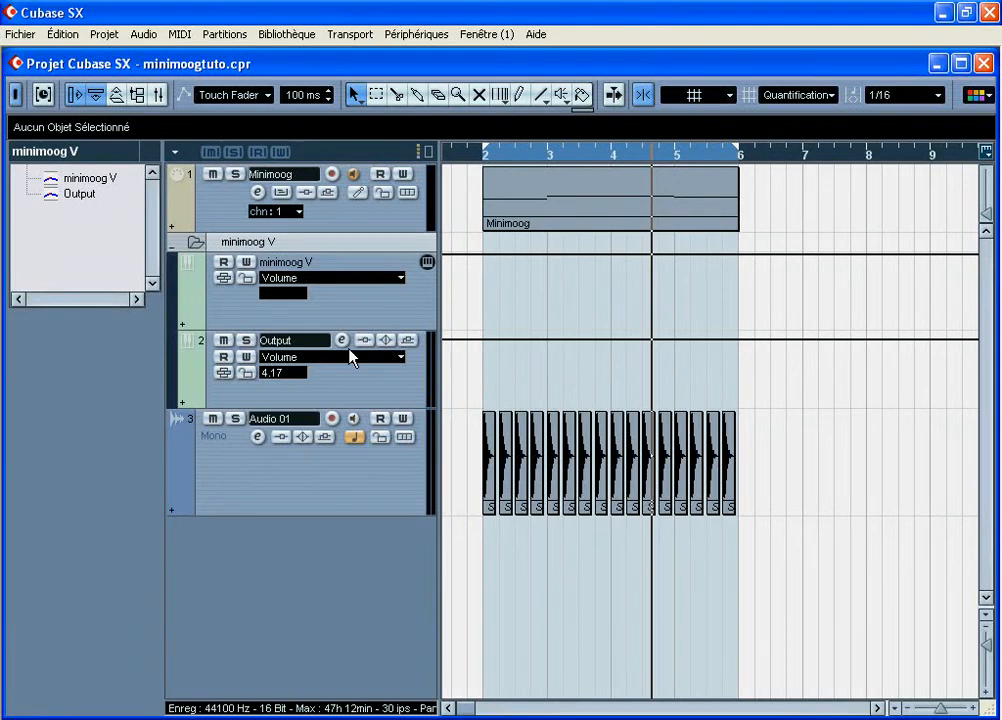
# In the Cubase SX project, set the synth's Output channel volume to 6.02 and reopen the minimoog V editor
pyautogui.click(344, 342)
pyautogui.moveTo(328, 316); pyautogui.dragTo(328, 301)
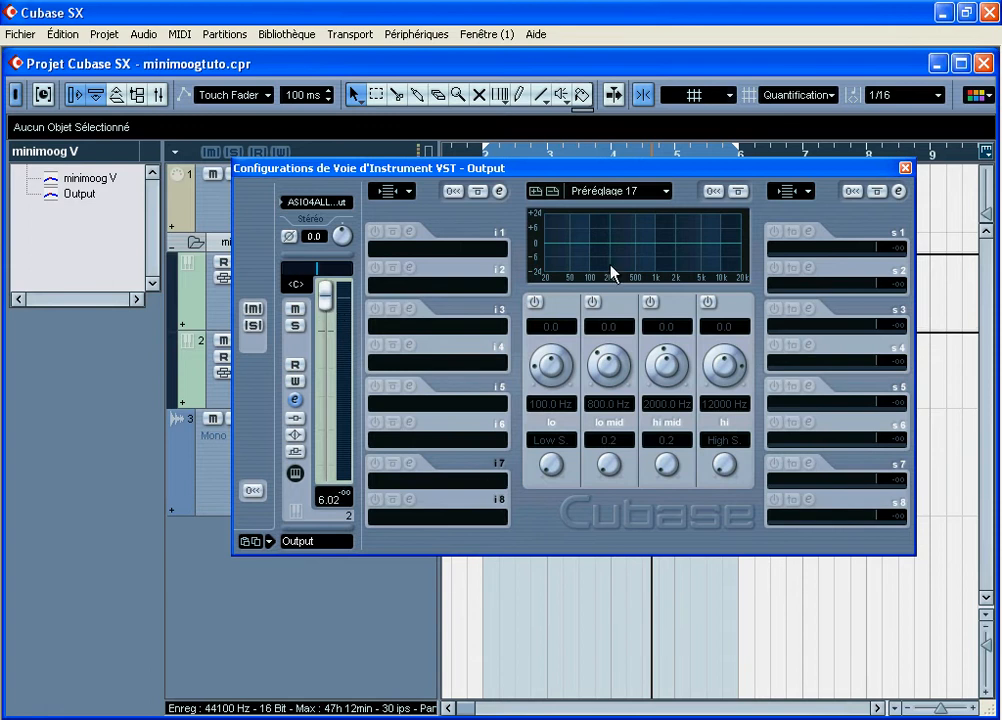
pyautogui.click(904, 169)
pyautogui.click(427, 263)
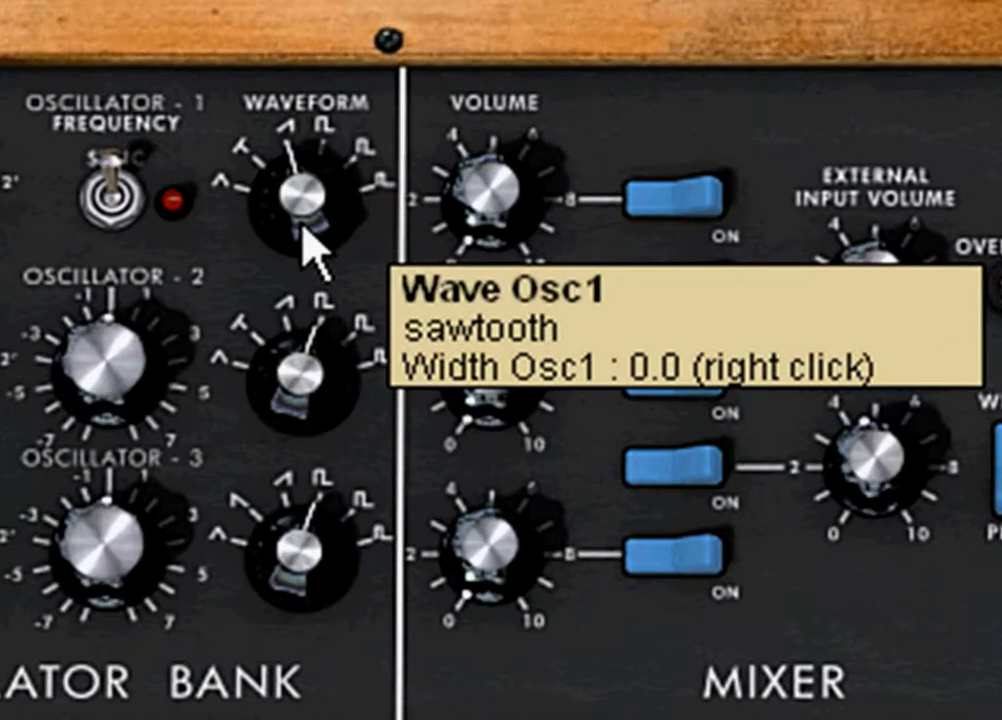
# Set oscillator 1's waveform to triangular and adjust the waveform selection further
pyautogui.moveTo(341, 243); pyautogui.dragTo(343, 278)
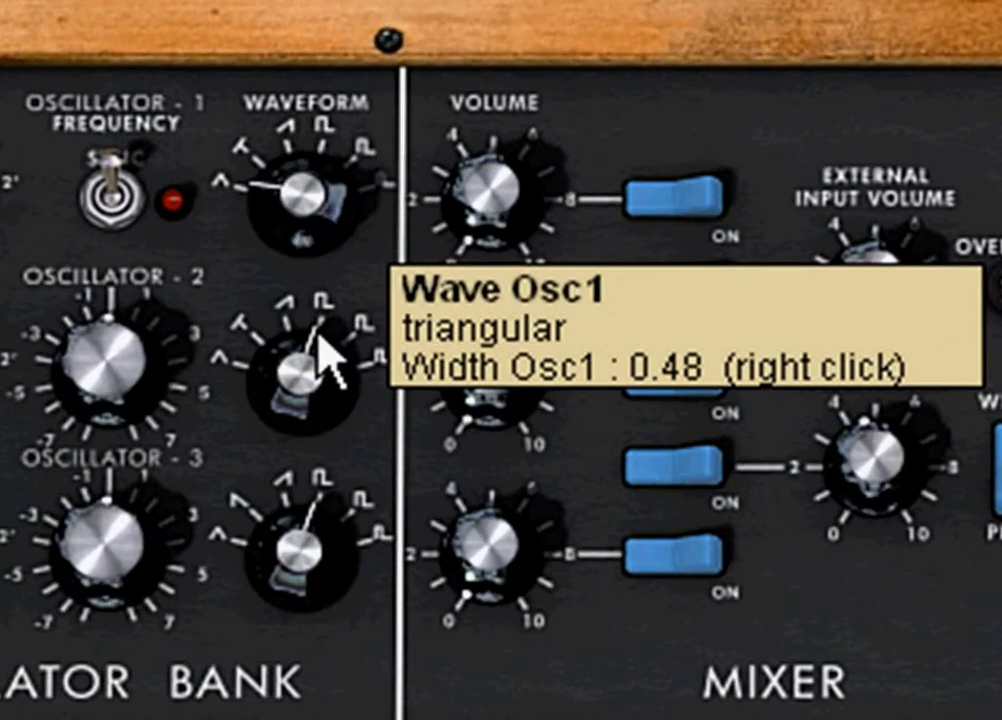
pyautogui.moveTo(320, 340)
pyautogui.mouseDown()
pyautogui.moveTo(335, 212)
pyautogui.moveTo(331, 34)
pyautogui.moveTo(324, 331)
pyautogui.mouseUp()
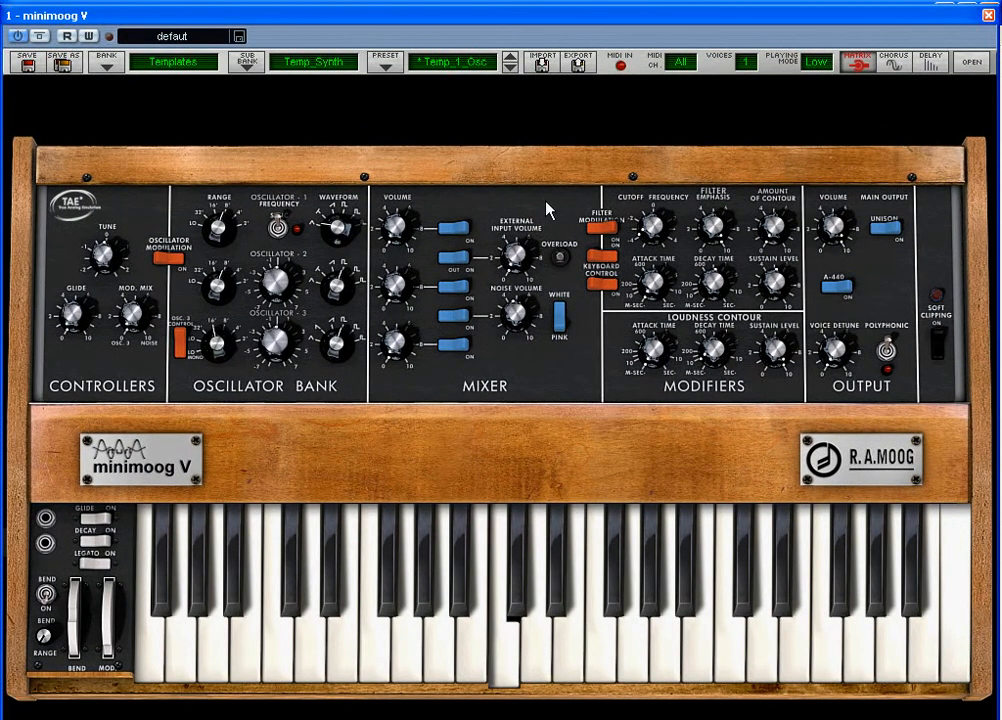
# Load the KPR_Muted preset from the Basses sub-bank
pyautogui.click(106, 62)
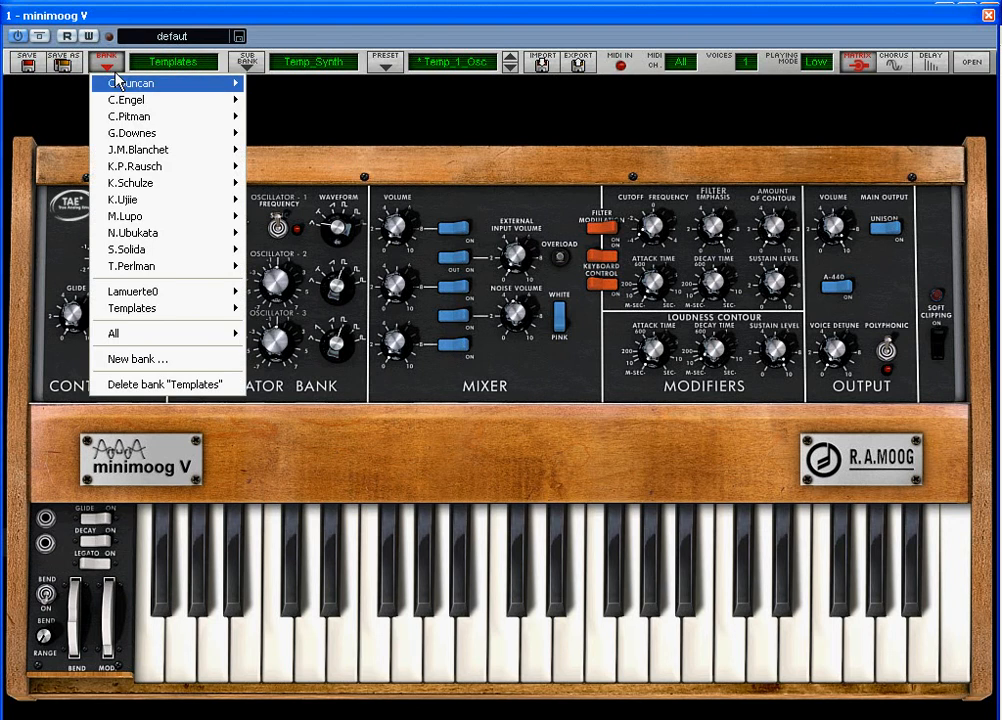
pyautogui.moveTo(140, 164)
pyautogui.click(322, 166)
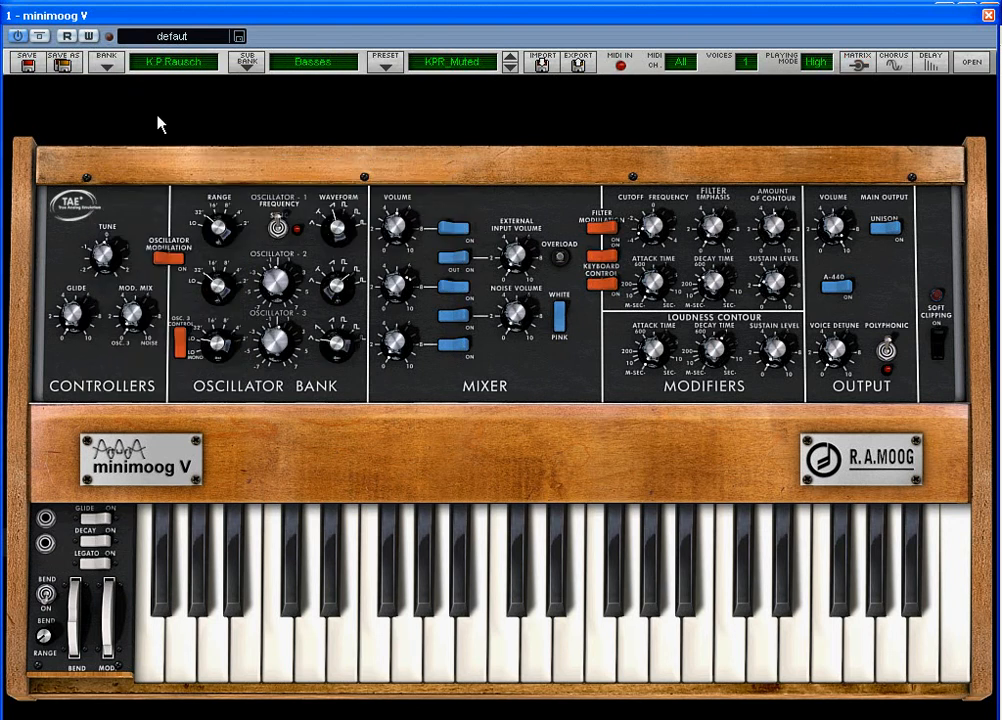
# Load a preset from the Temp_Synth sub-bank of the Templates bank
pyautogui.click(105, 62)
pyautogui.moveTo(178, 292)
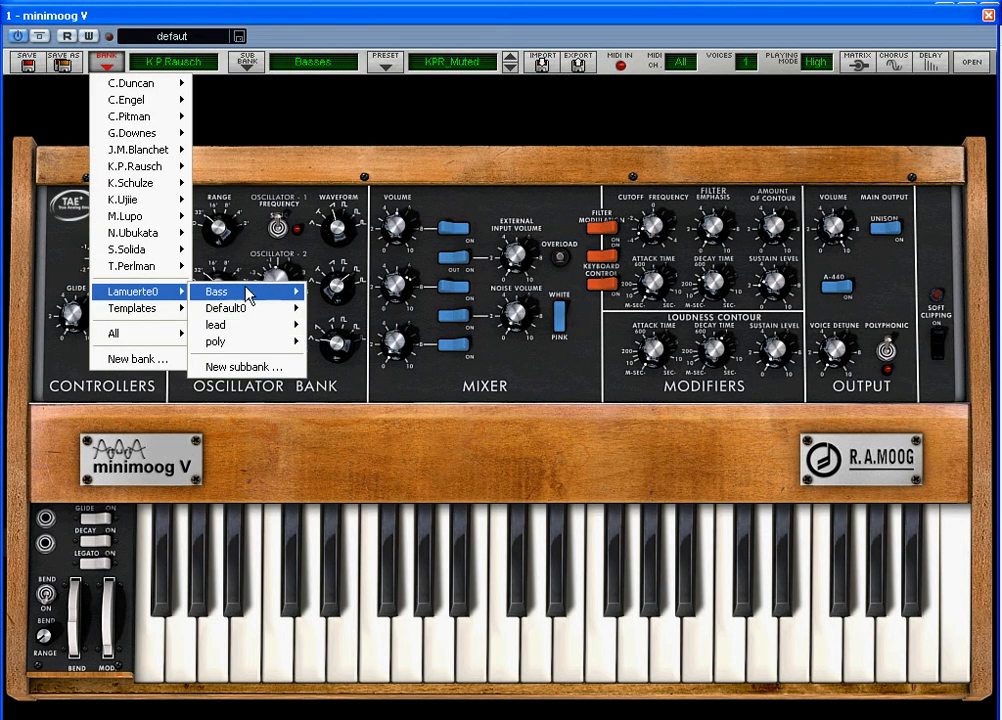
pyautogui.moveTo(140, 310)
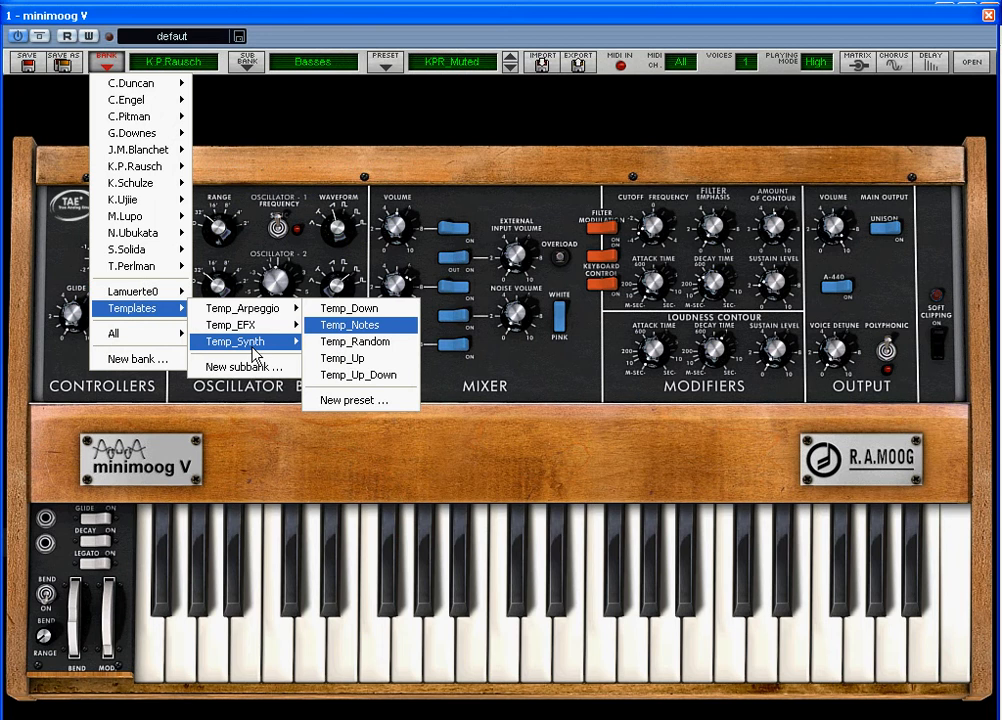
pyautogui.moveTo(252, 345)
pyautogui.click(348, 350)
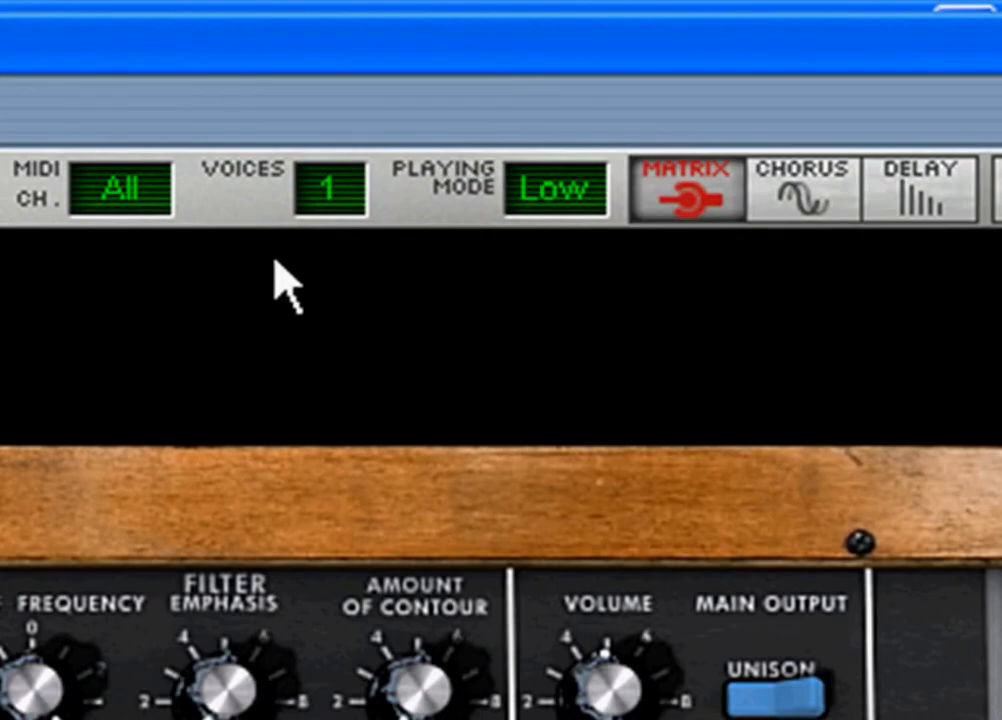
# Set the synth's playing mode to Last
pyautogui.click(556, 193)
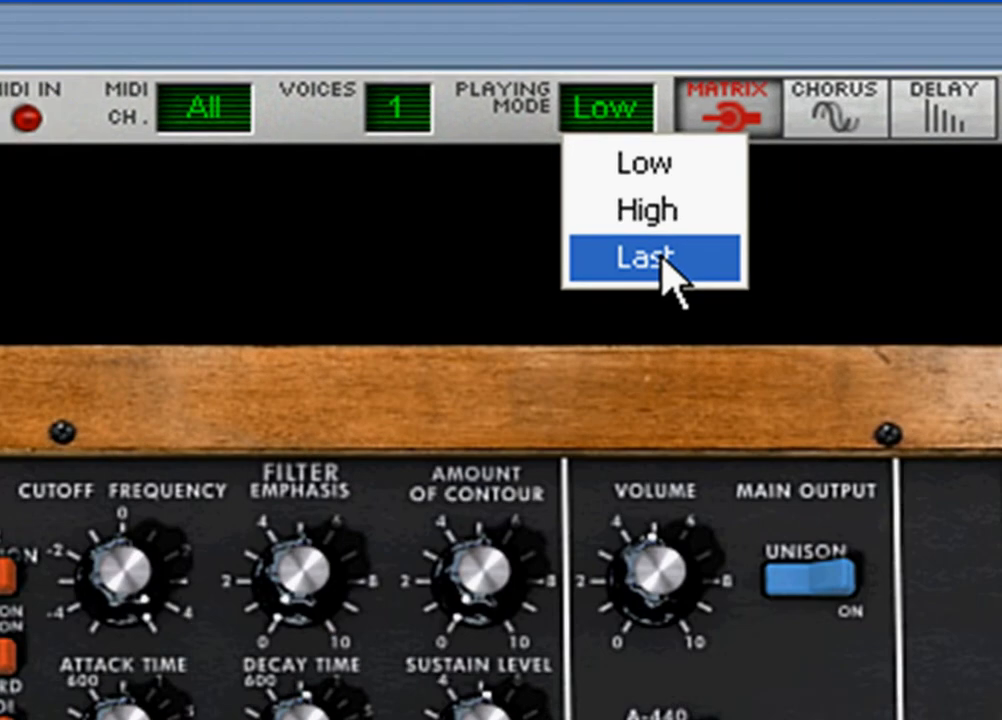
pyautogui.click(622, 354)
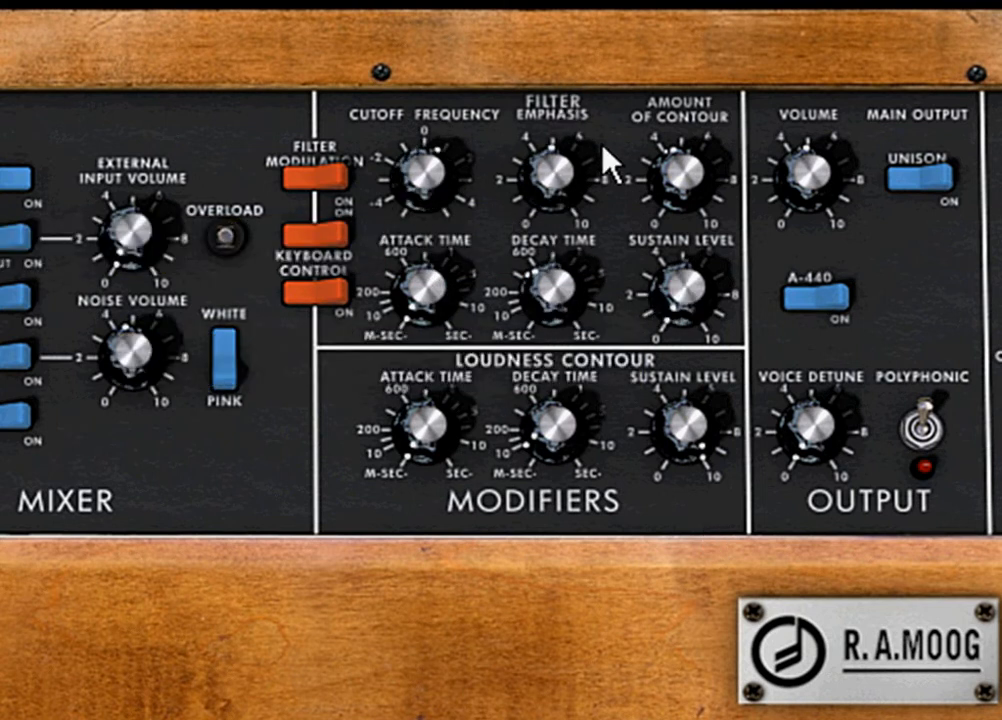
# Shape the filter with contour Amount at 32.81 %, VCF Decay at 393.75 ms, cutoff at about 0 and a slightly adjusted Emphasis
pyautogui.moveTo(549, 176); pyautogui.dragTo(548, 199)
pyautogui.moveTo(674, 173); pyautogui.dragTo(674, 197)
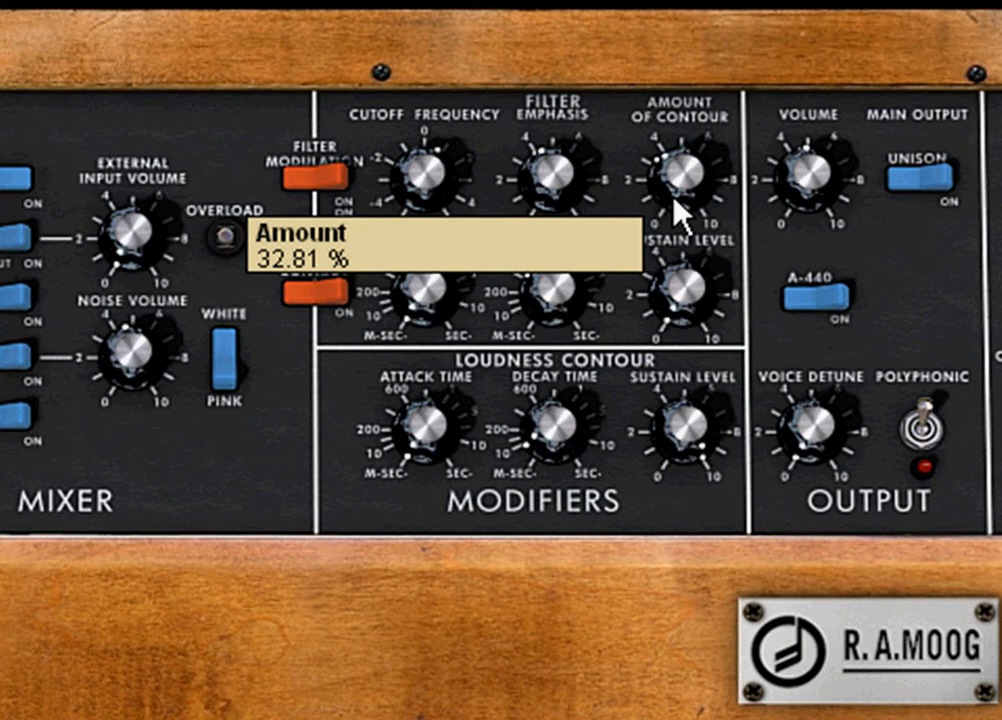
pyautogui.moveTo(557, 292); pyautogui.dragTo(557, 285)
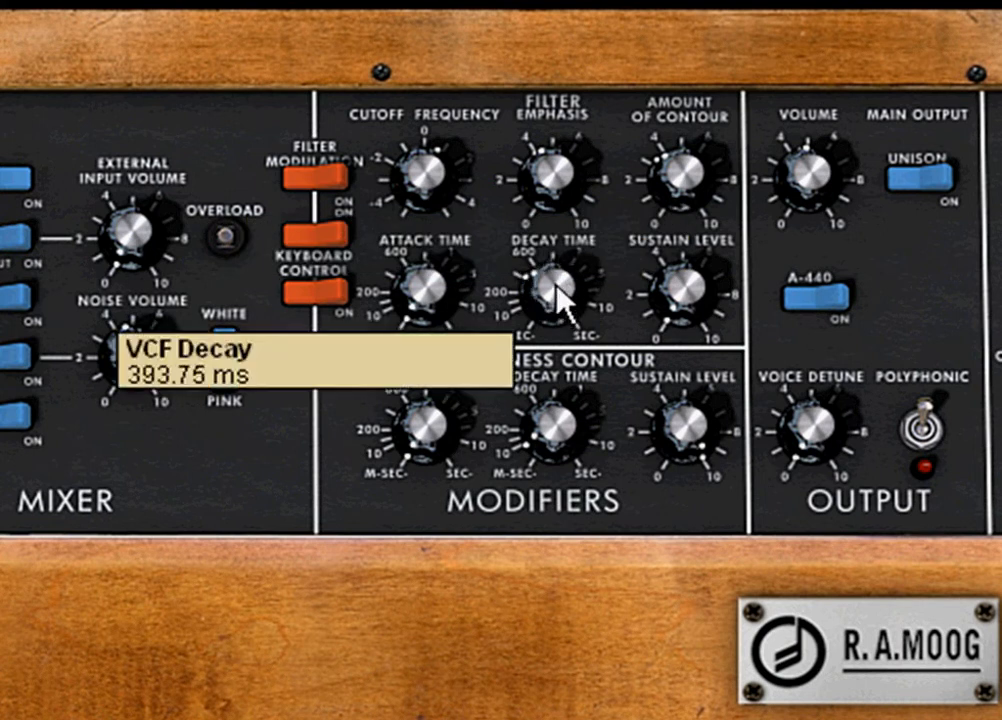
pyautogui.moveTo(441, 186); pyautogui.dragTo(432, 226)
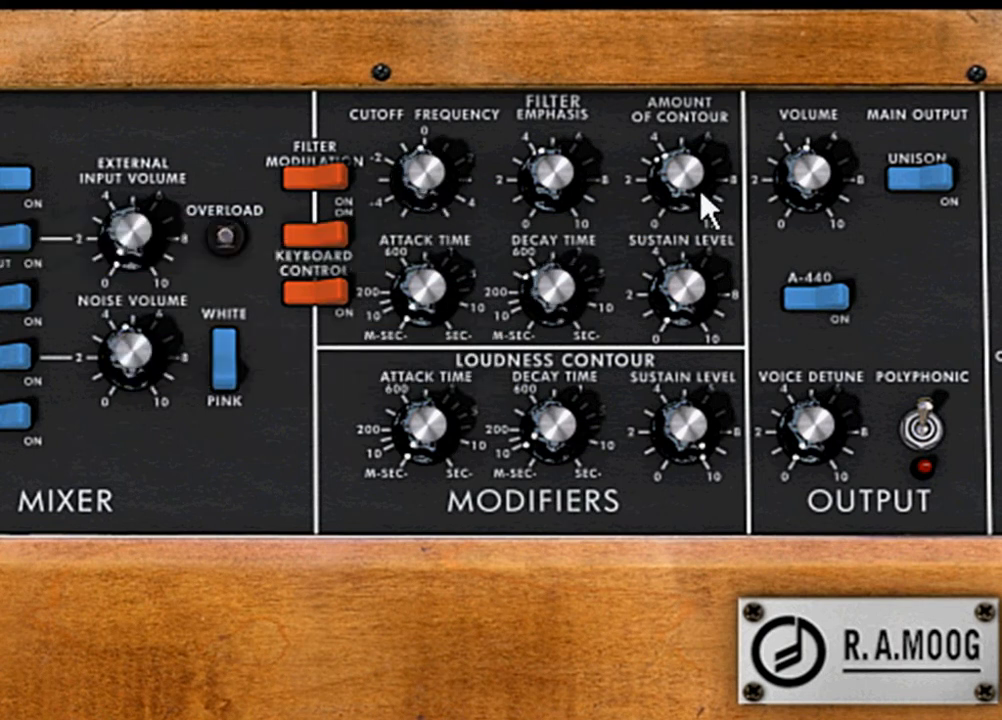
pyautogui.moveTo(564, 190); pyautogui.dragTo(562, 177)
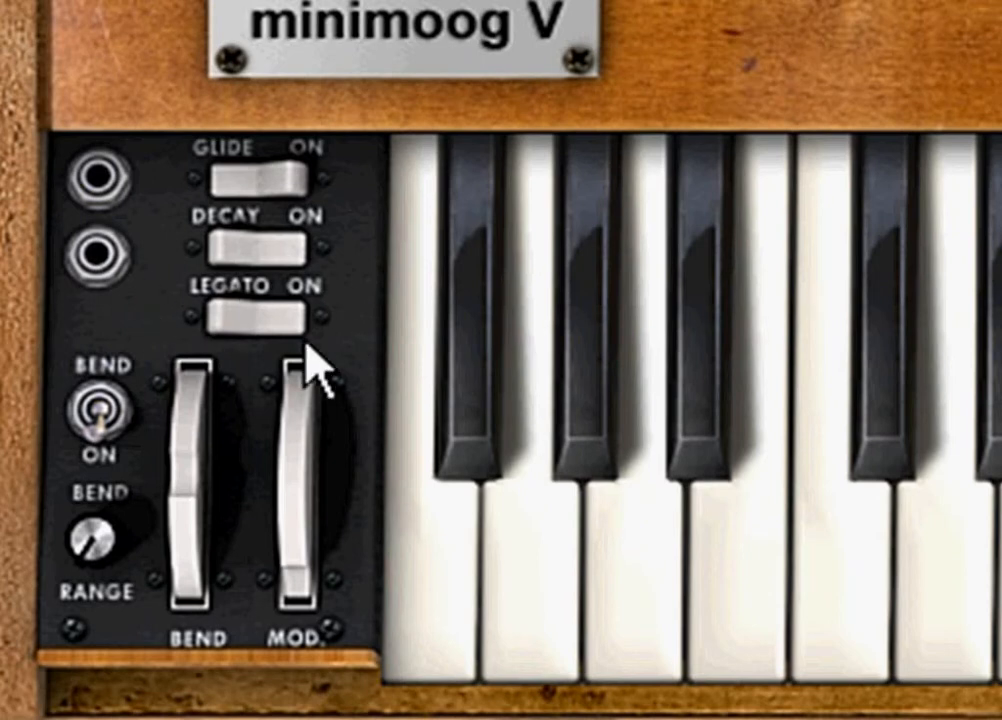
# Toggle the Legato switch on and off several times, leaving it off
pyautogui.click(288, 316)
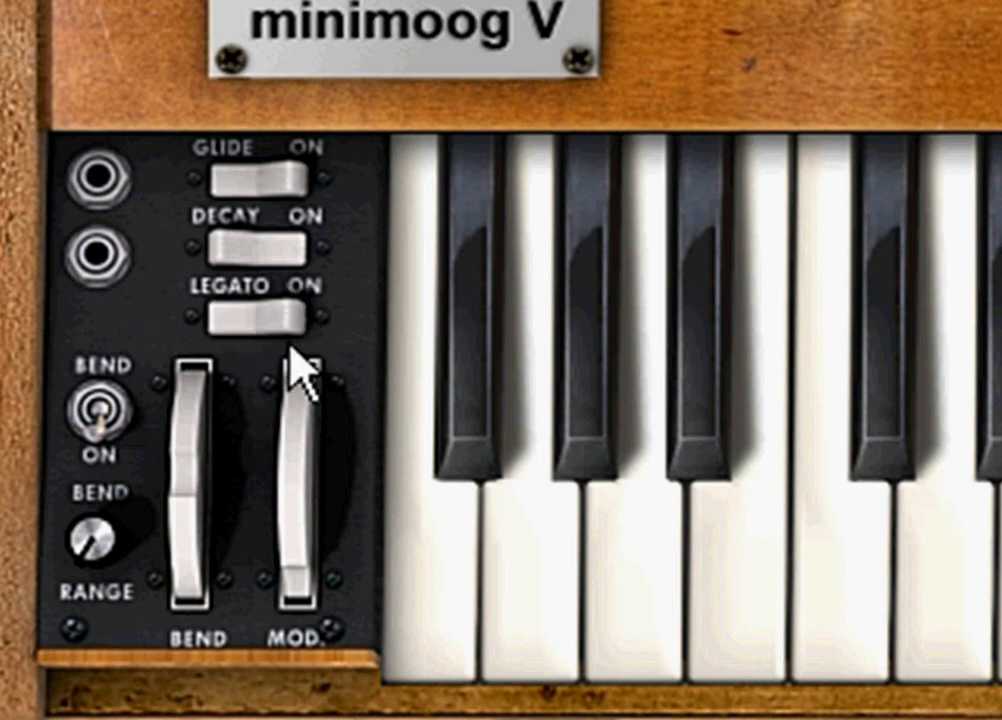
pyautogui.click(292, 313)
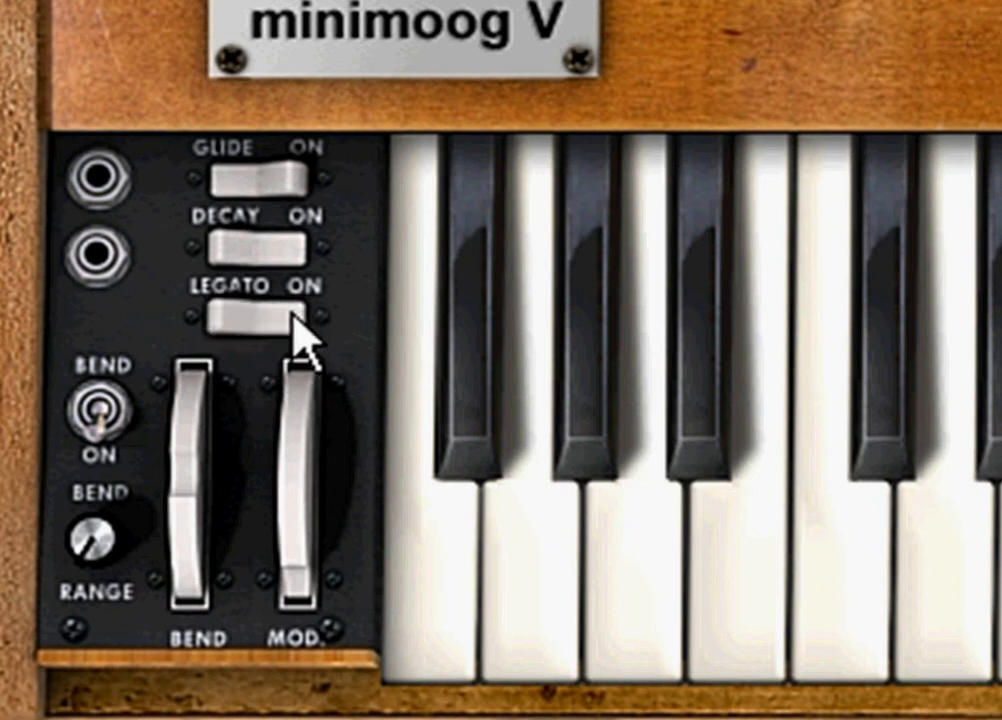
pyautogui.click(298, 314)
pyautogui.click(272, 320)
pyautogui.click(294, 325)
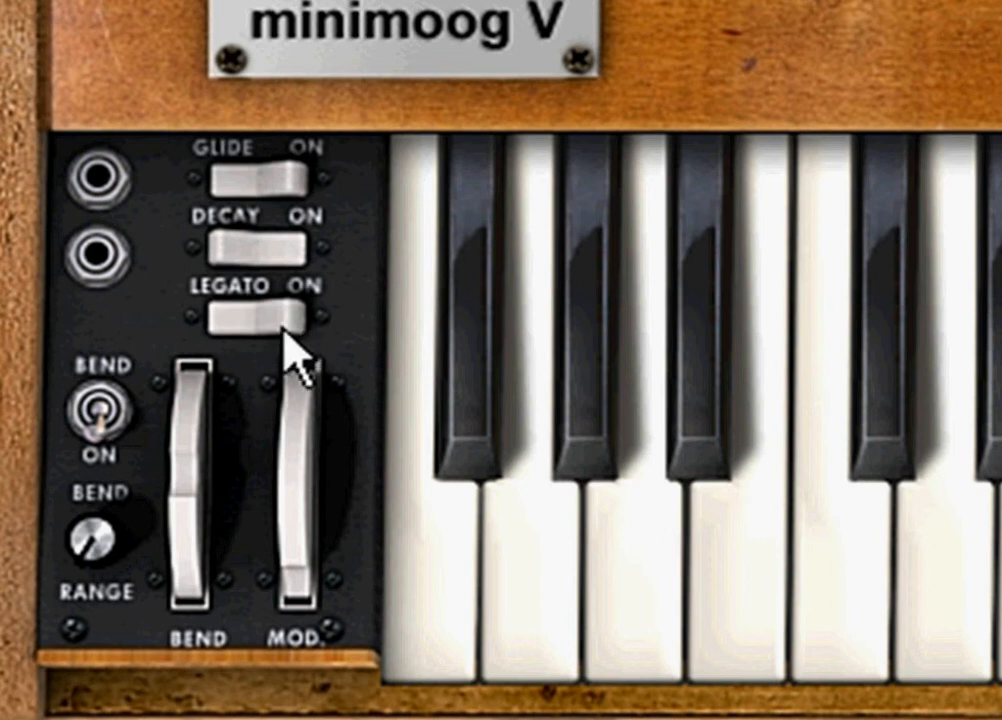